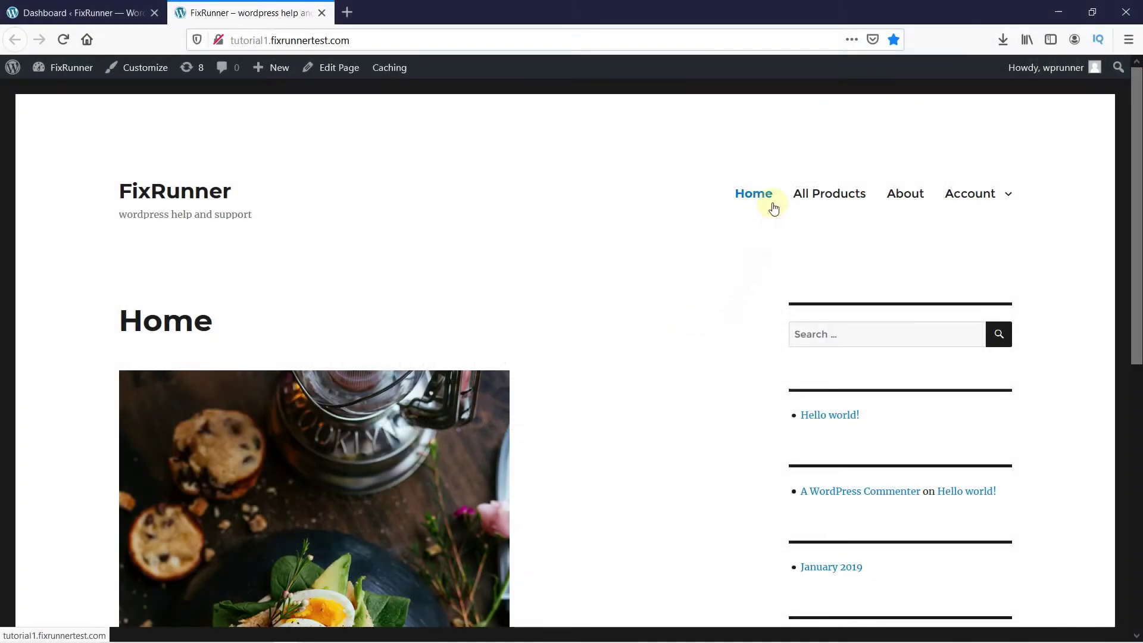
Go from the admin dashboard to Appearance > Menus to view the existing Main Menu.
mouse_move(959, 205)
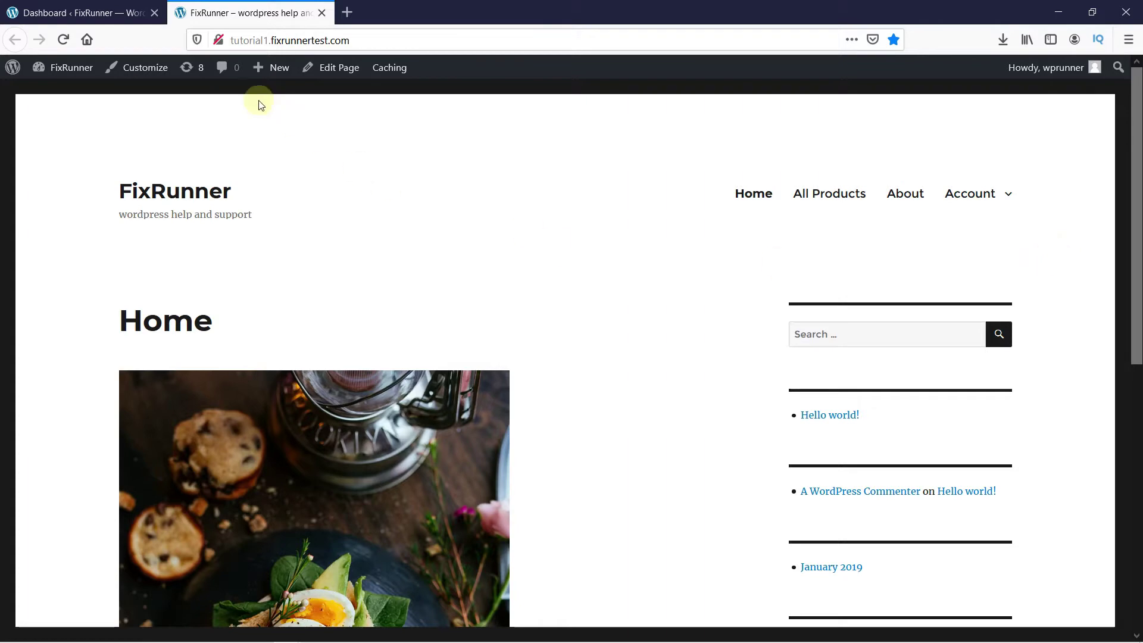
left_click(114, 17)
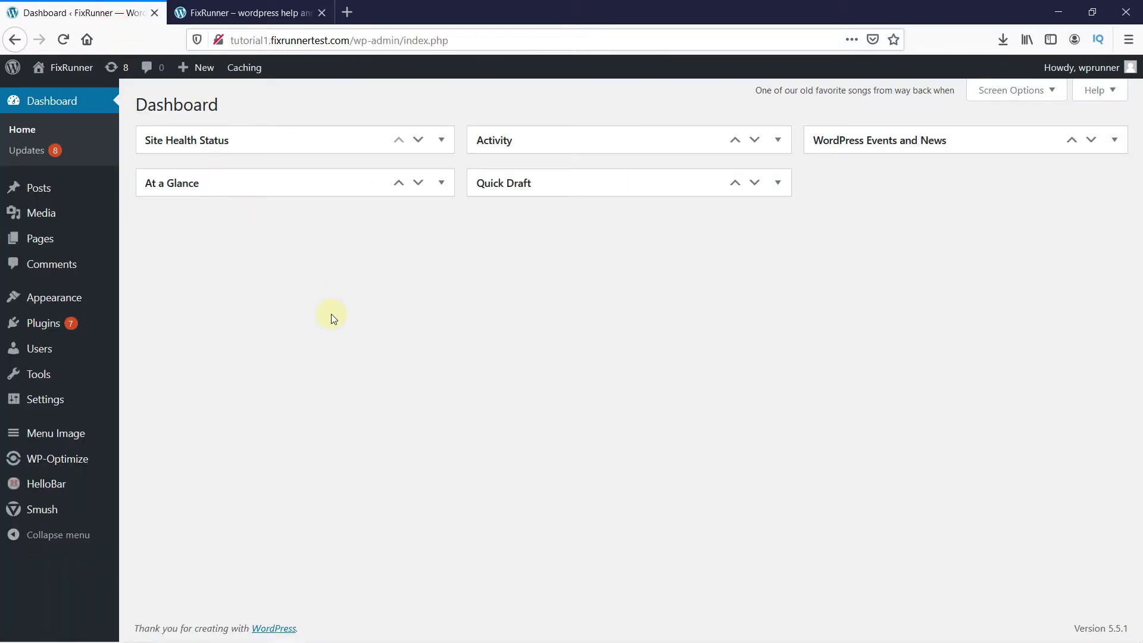
mouse_move(102, 296)
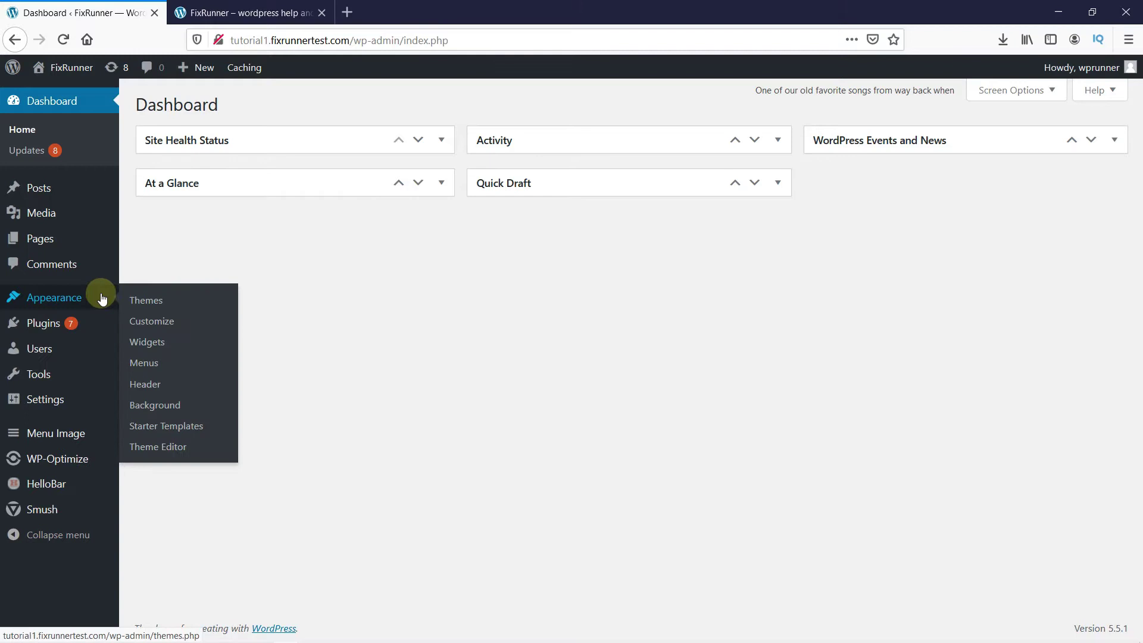
left_click(145, 364)
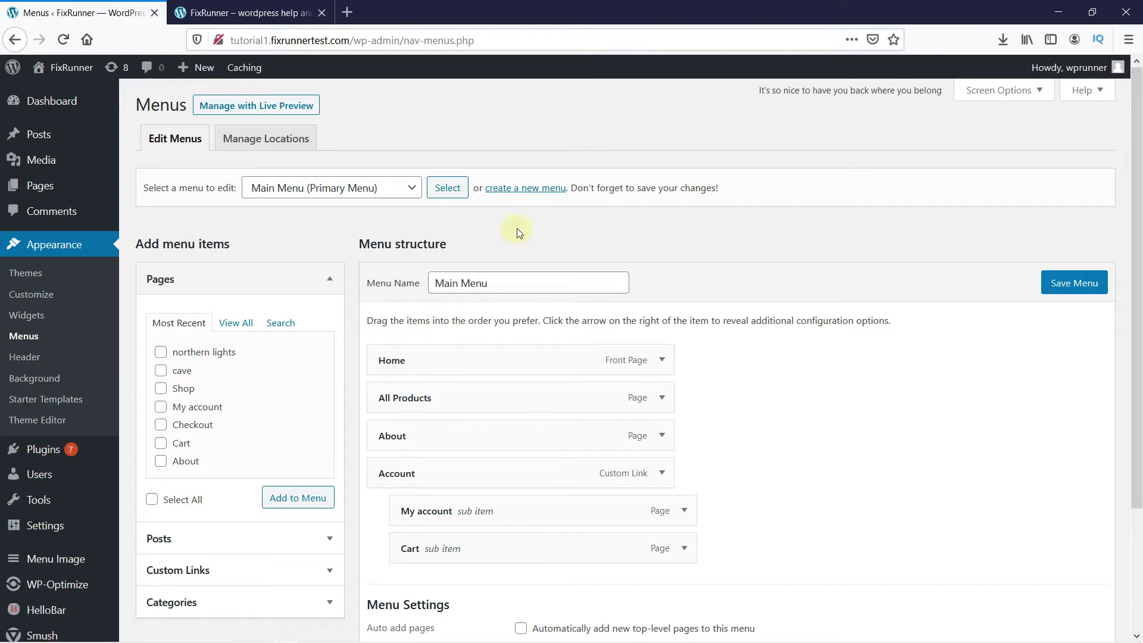
Create a new menu named 'primary' assigned to the Primary Menu display location.
left_click(528, 197)
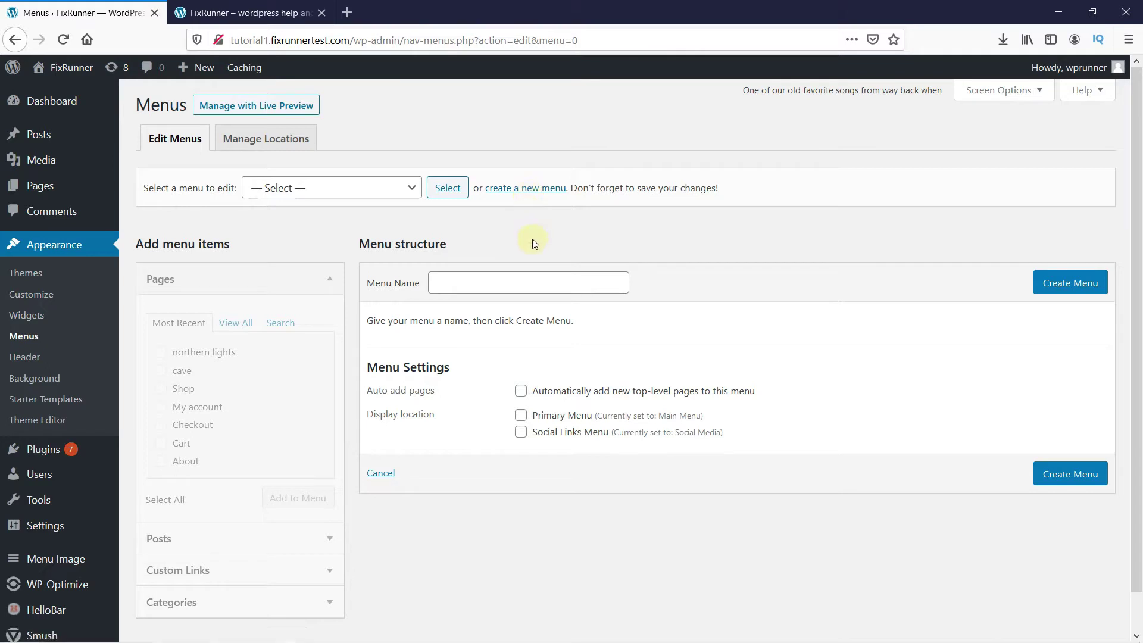
left_click(443, 288)
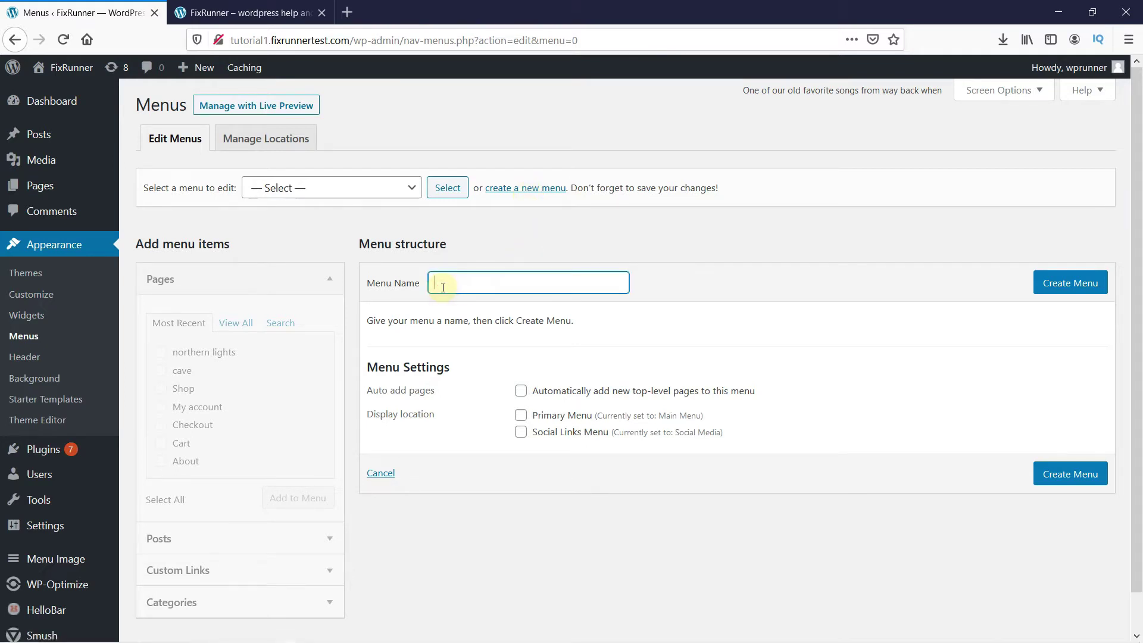
type("primary")
left_click(524, 420)
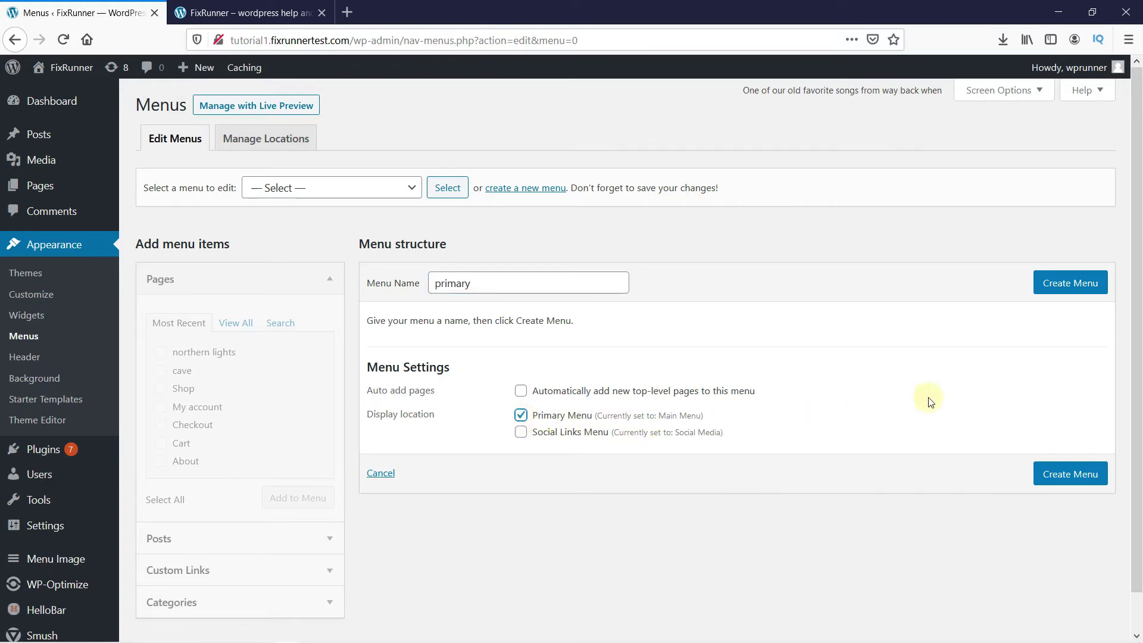
left_click(1061, 296)
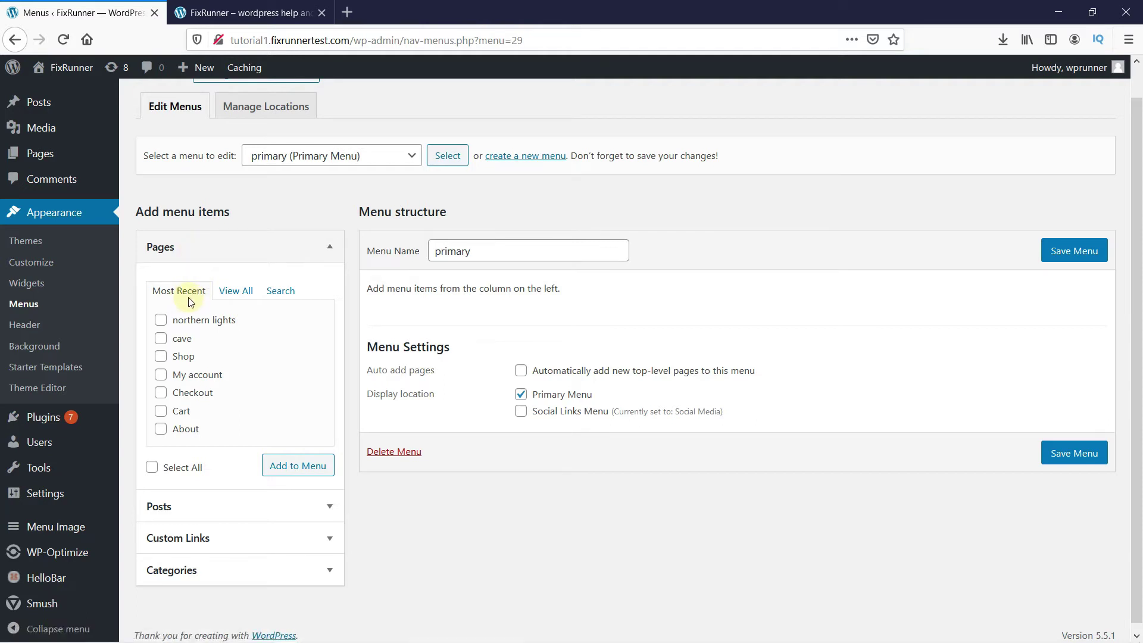
Add the northern lights and cave pages from Most Recent to the primary menu.
left_click(227, 296)
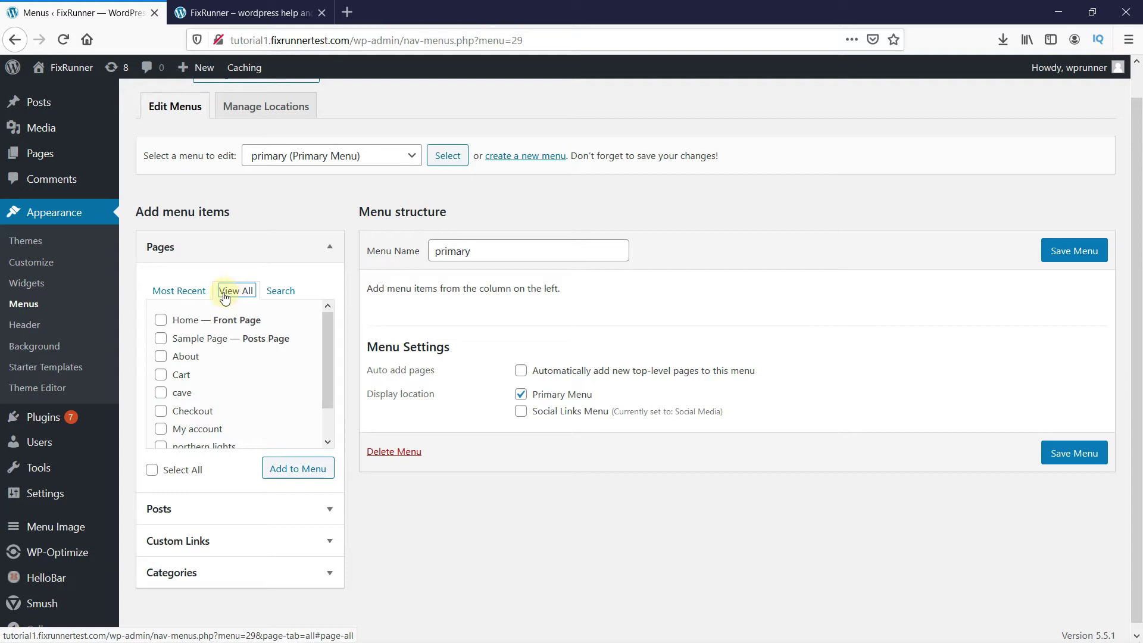
left_click(204, 296)
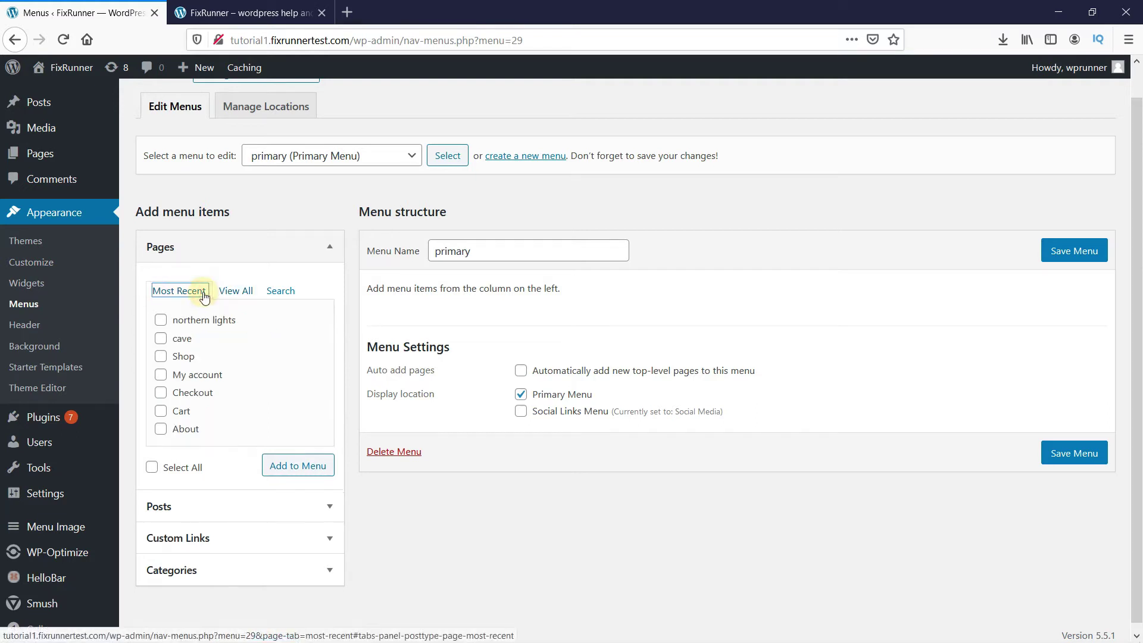
left_click(161, 324)
left_click(161, 338)
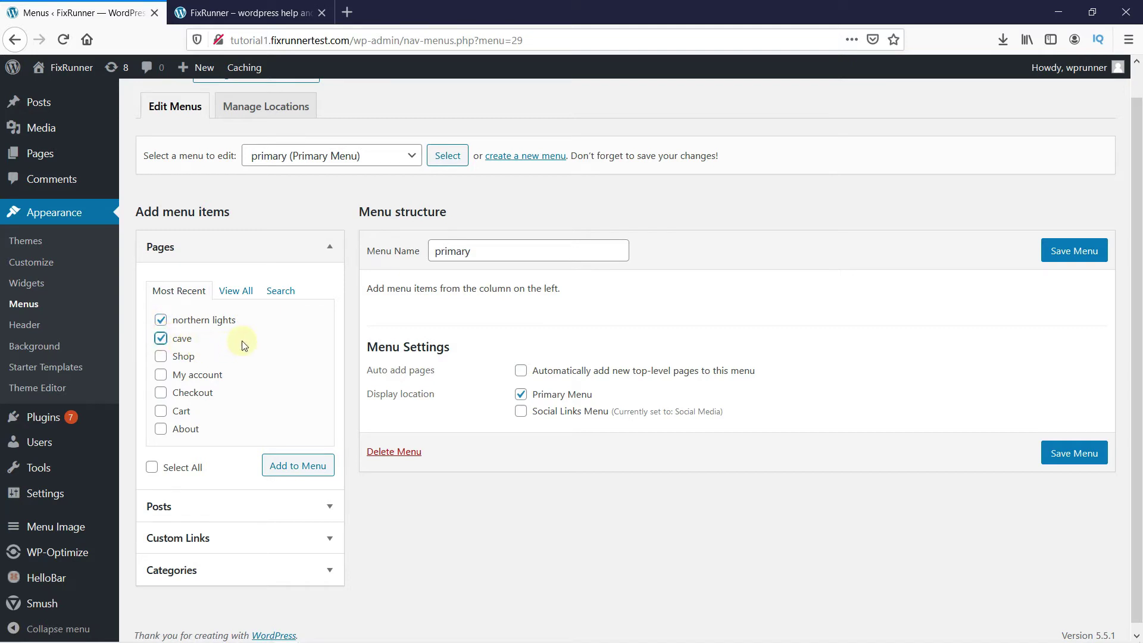
left_click(304, 470)
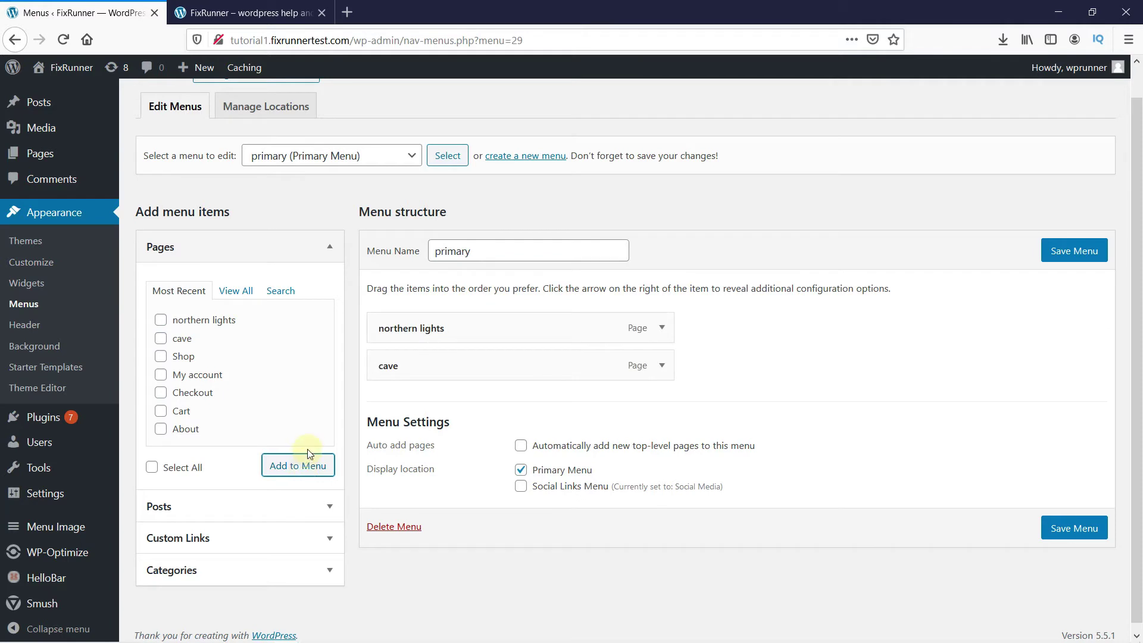
Collapse Pages and expand the Posts box, browsing its View All and Most Recent lists.
left_click(329, 247)
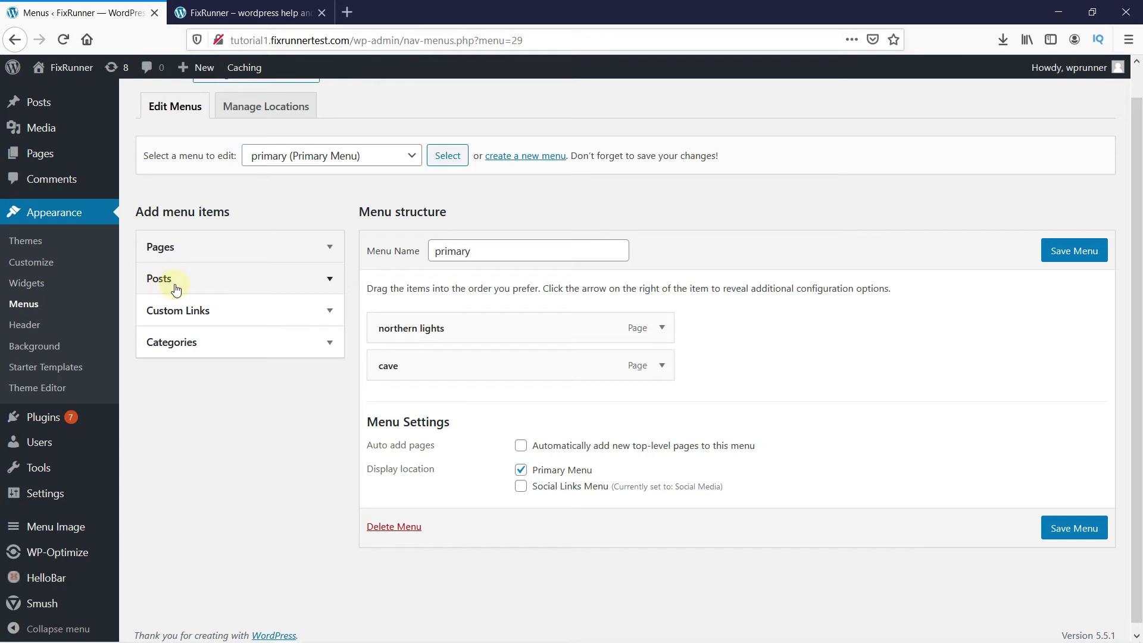
left_click(259, 281)
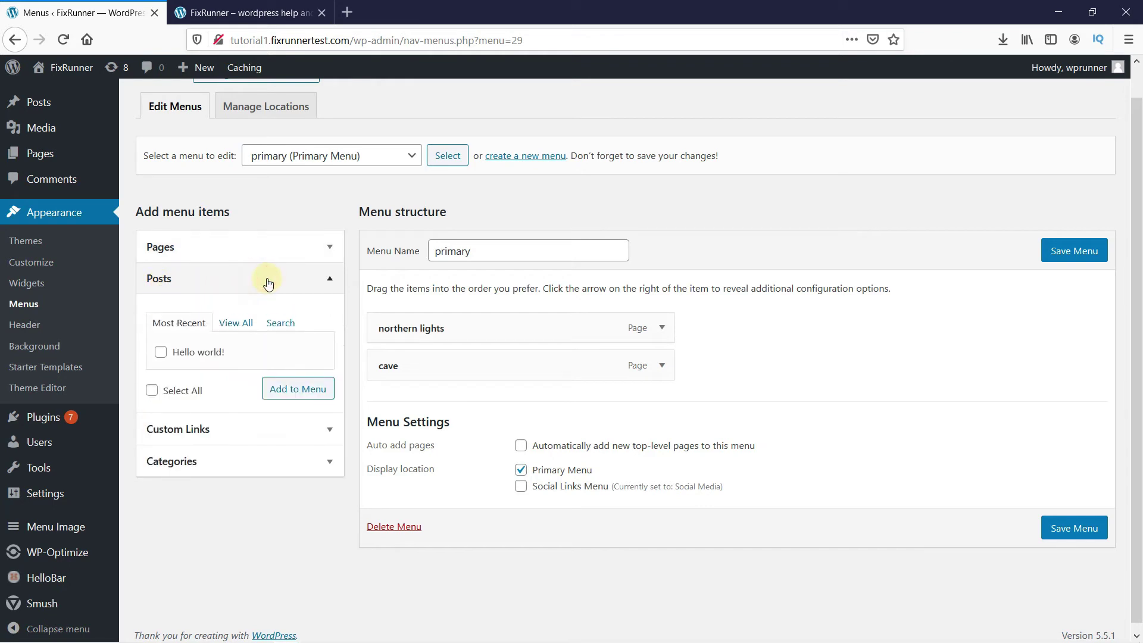
left_click(230, 325)
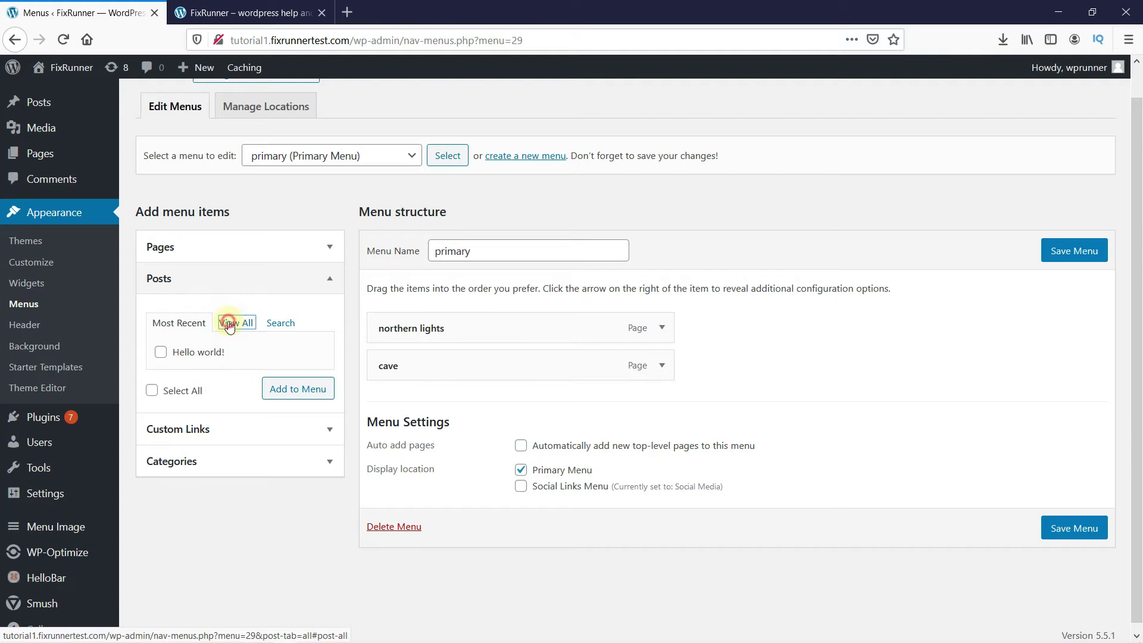
left_click(204, 325)
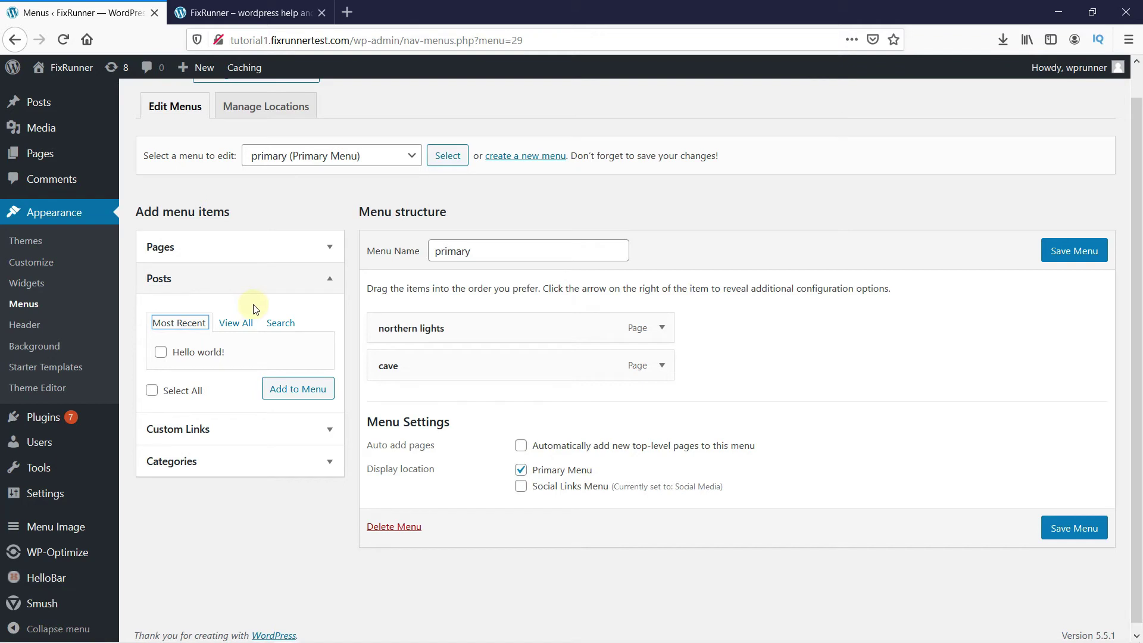
Add a custom link with the pasted fixrunner.com URL and link text 'FixRunner' to the menu.
left_click(332, 289)
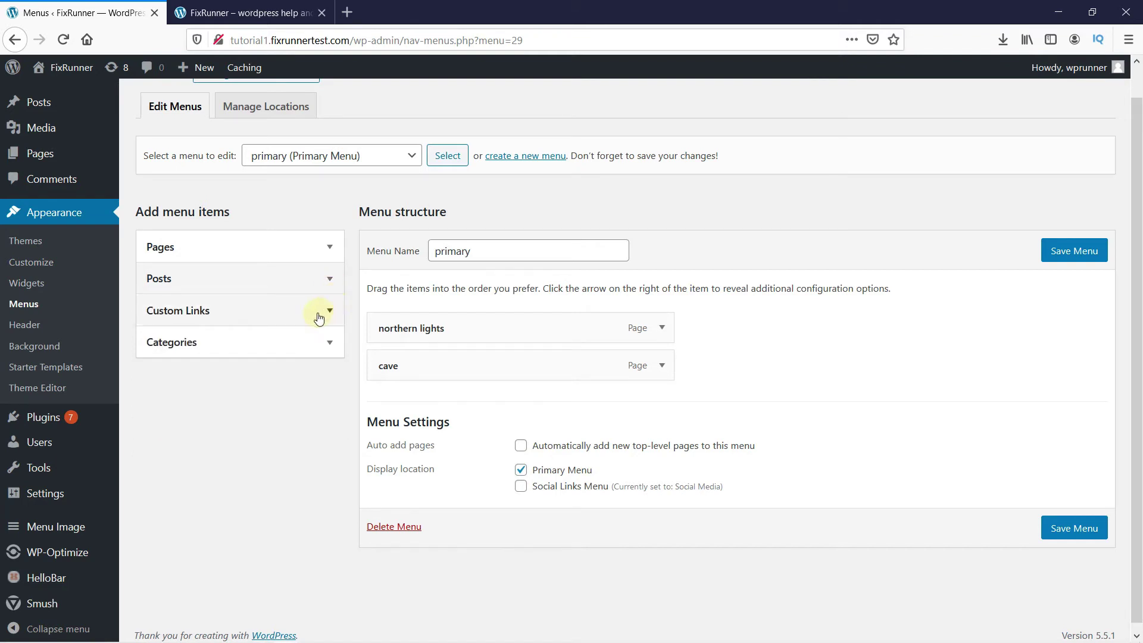
left_click(197, 322)
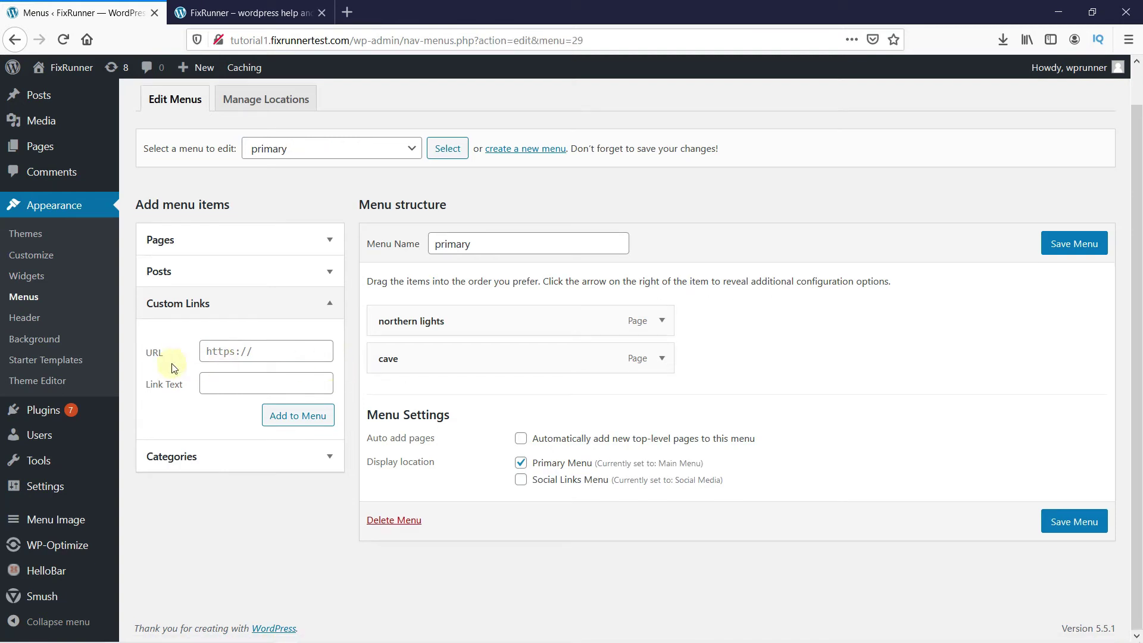
left_click(237, 355)
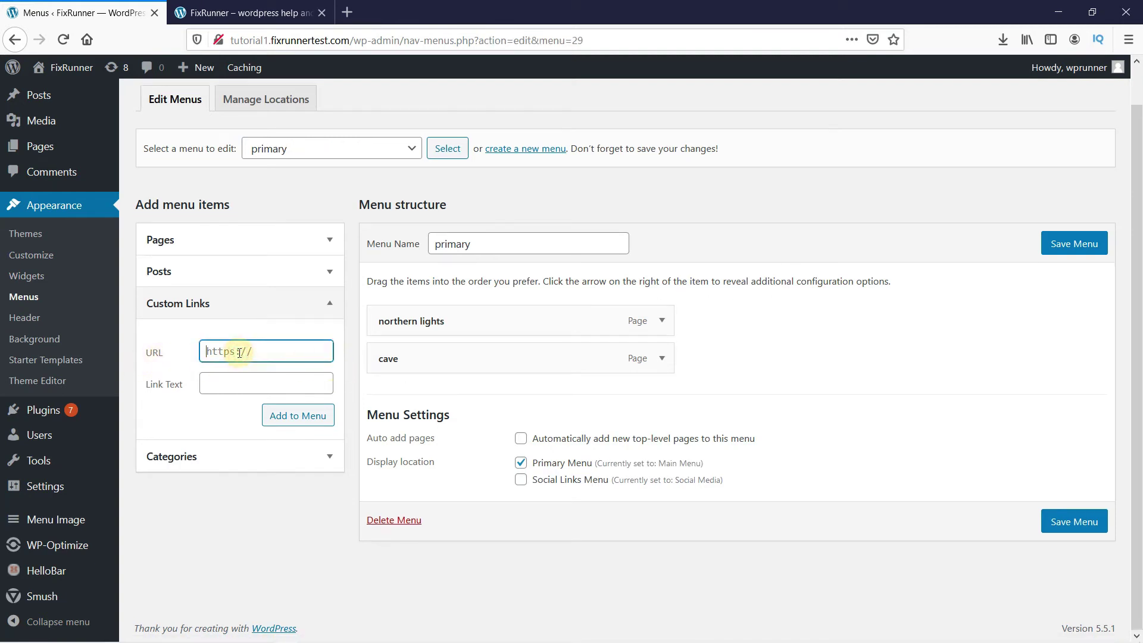
key("ctrl+v")
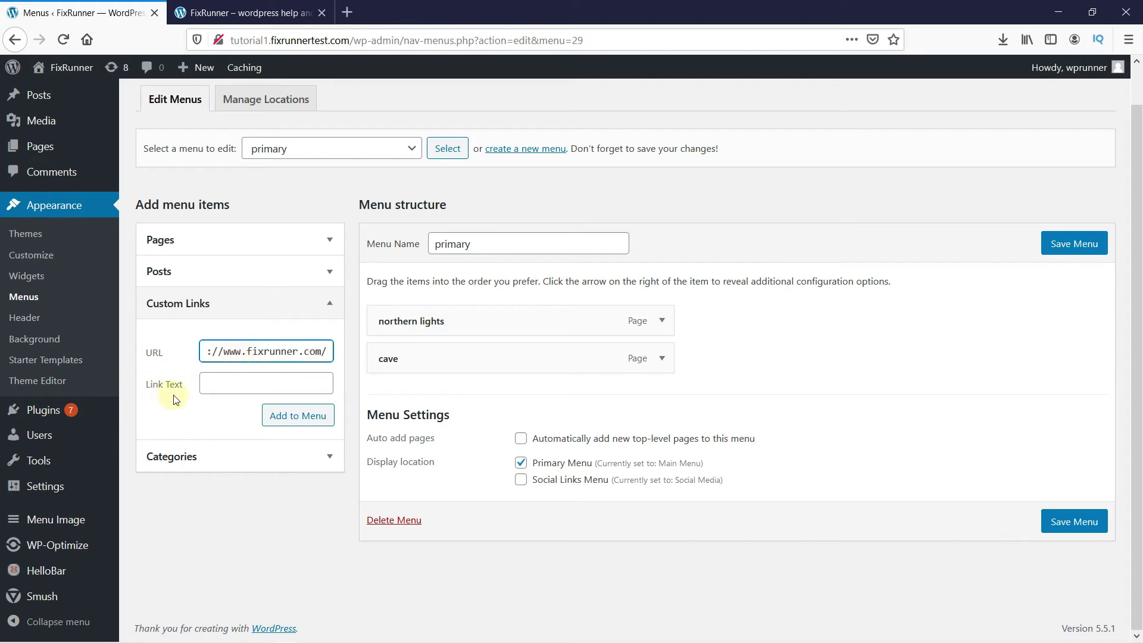
left_click(216, 383)
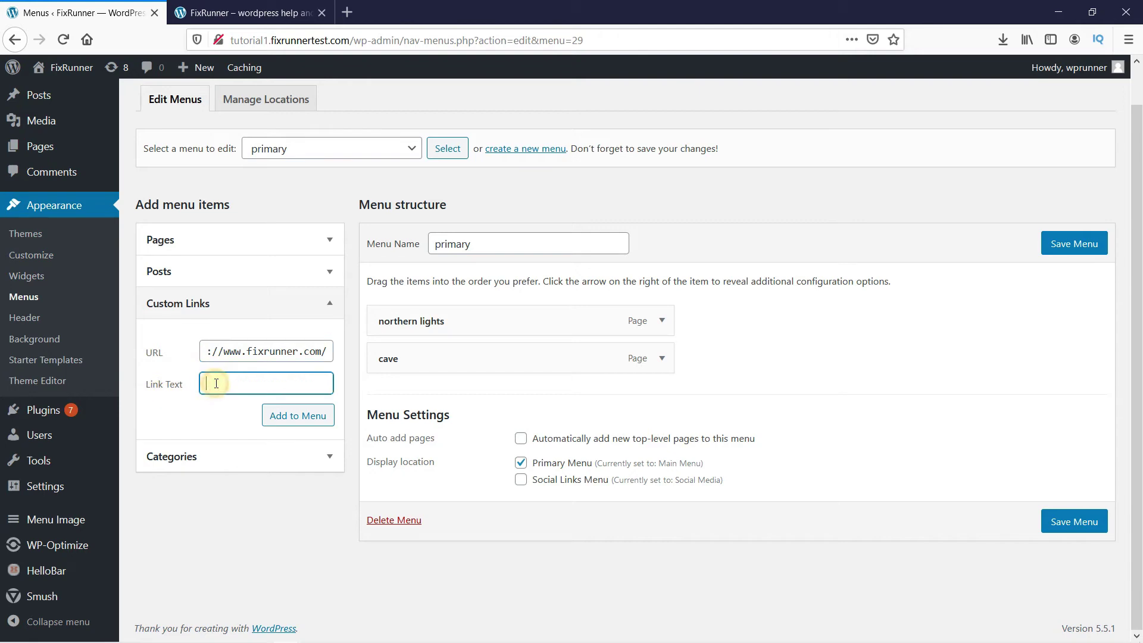
type("FixRu")
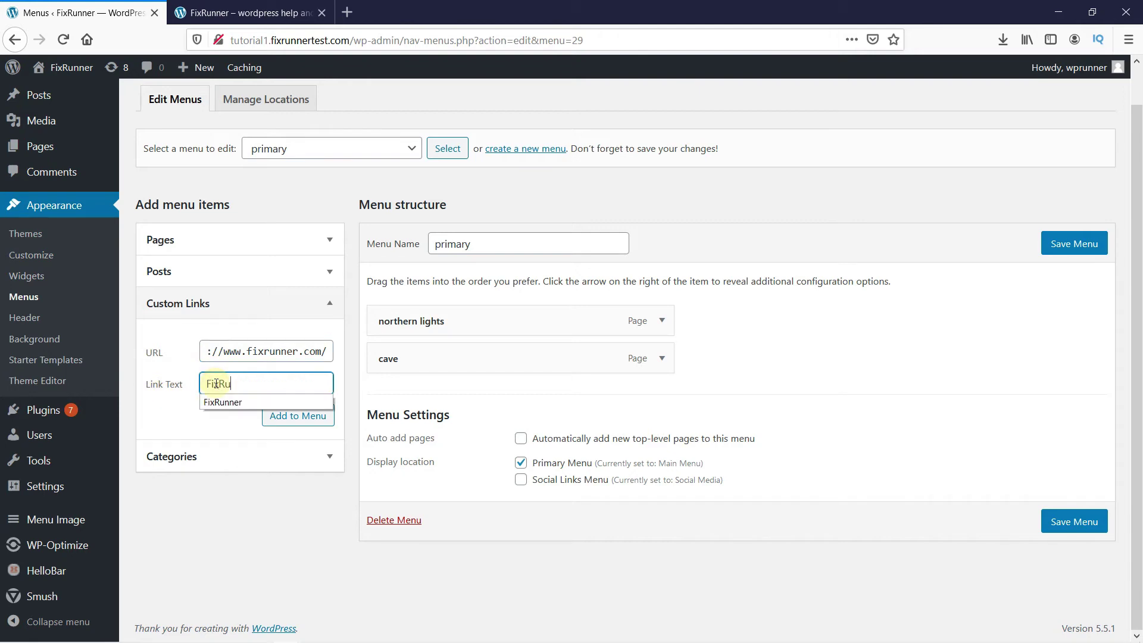
type("nner")
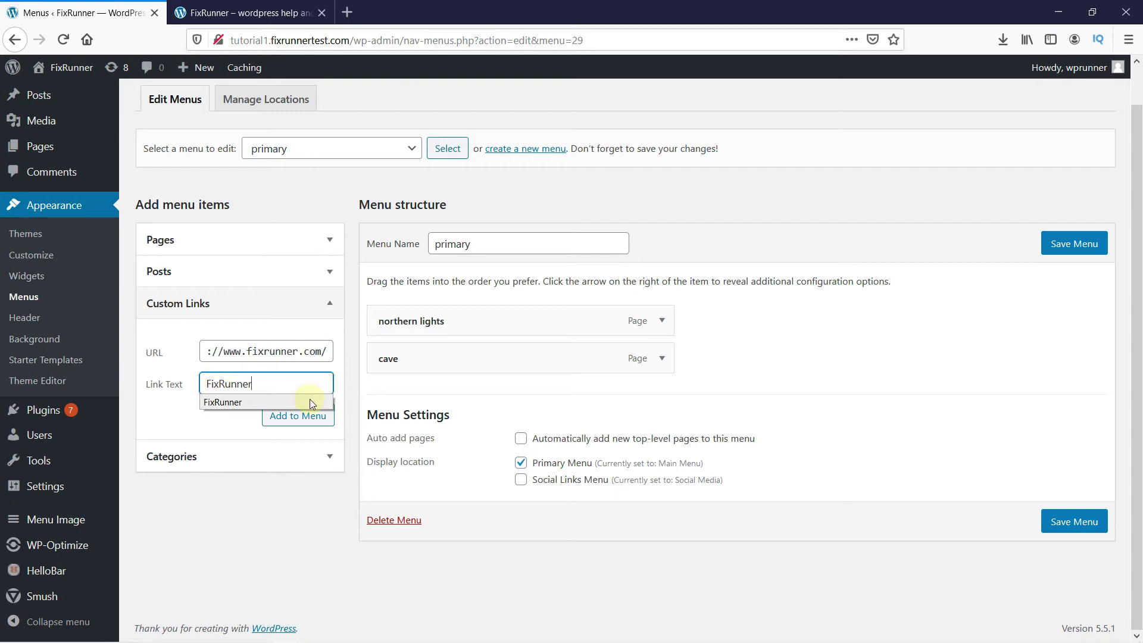
left_click(342, 377)
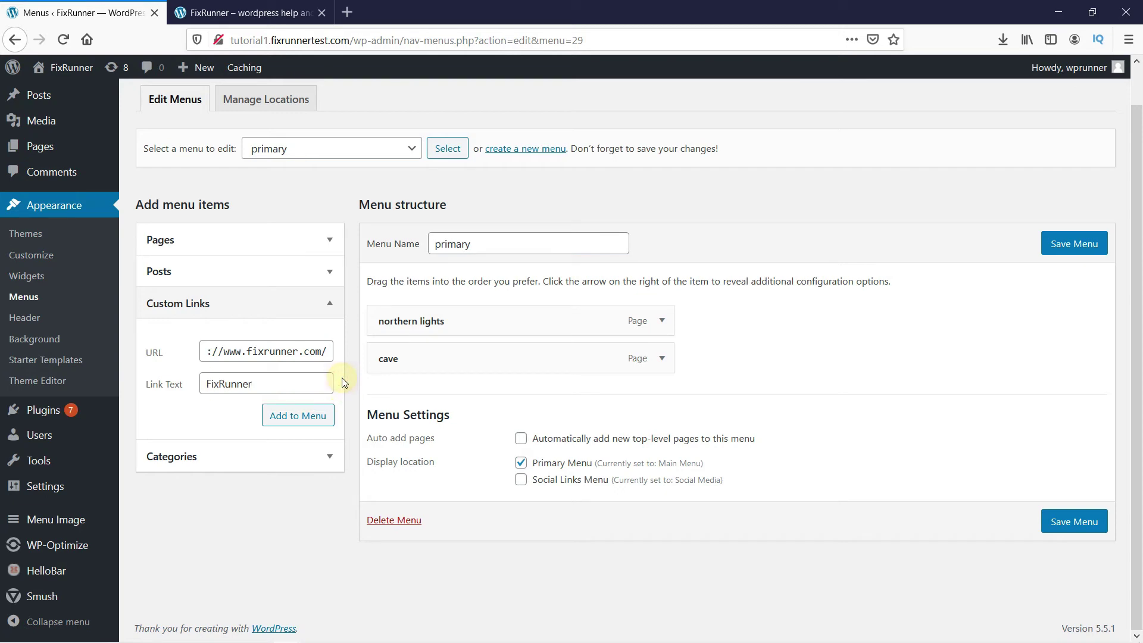
left_click(301, 425)
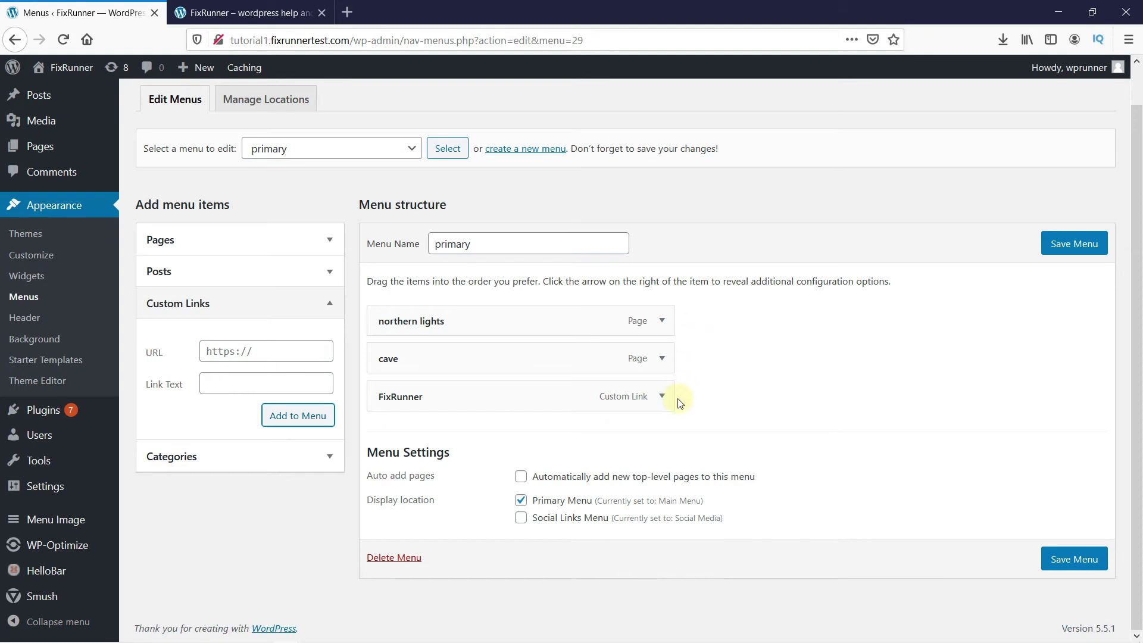
Save the primary menu and reload the live site to show northern lights, cave and FixRunner.
left_click(1078, 246)
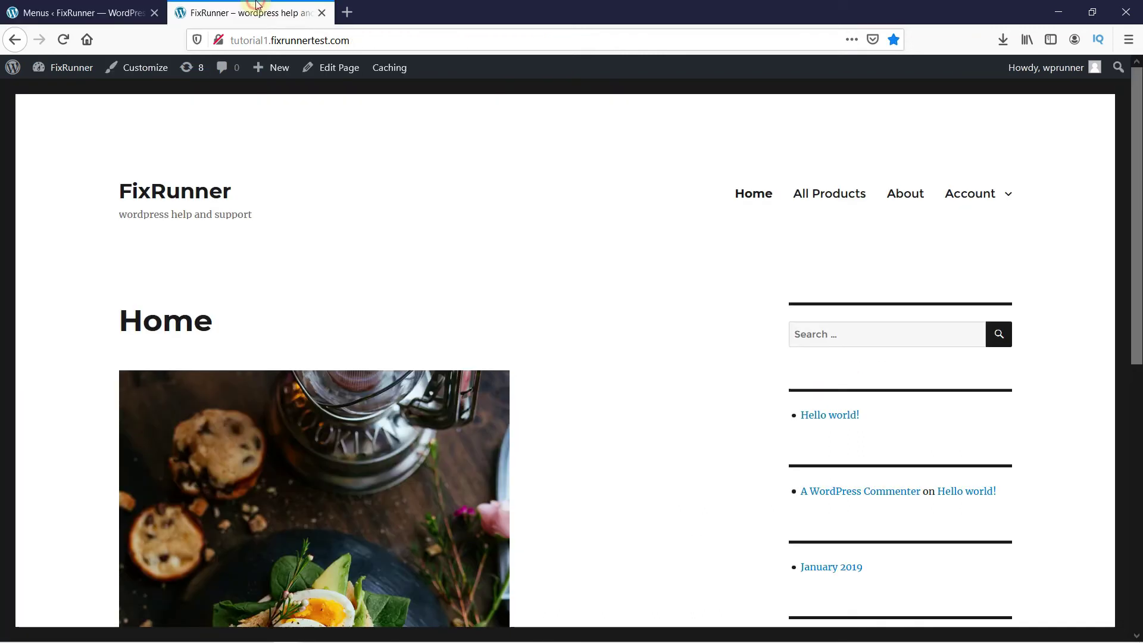
left_click(255, 12)
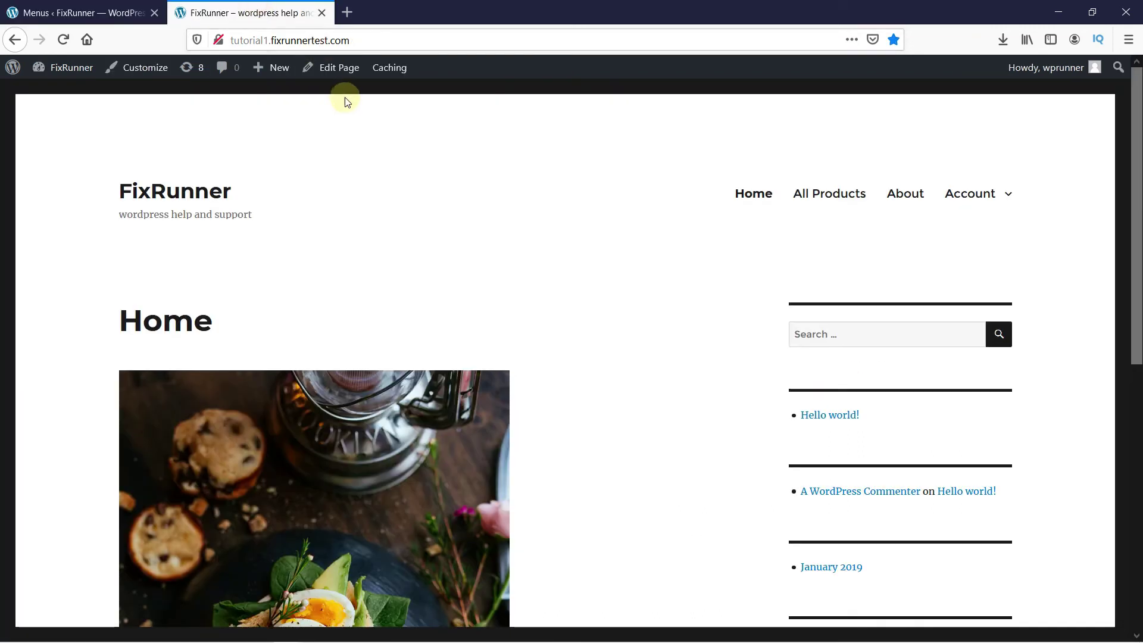
left_click(68, 45)
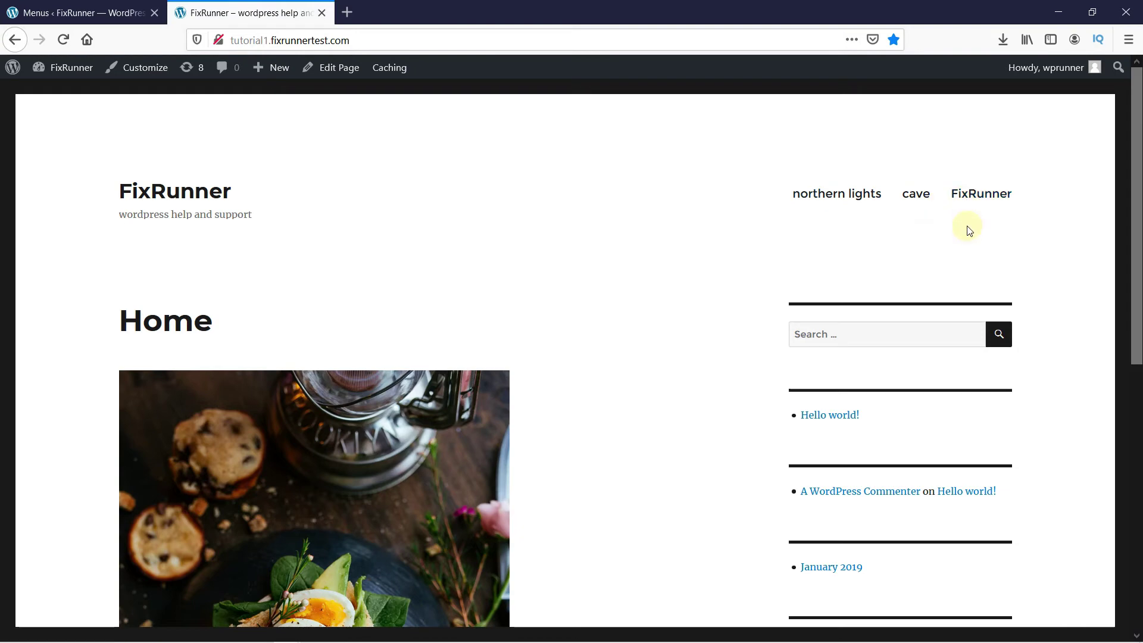
Move FixRunner to the top, nest cave under northern lights, and save the menu.
left_click(92, 15)
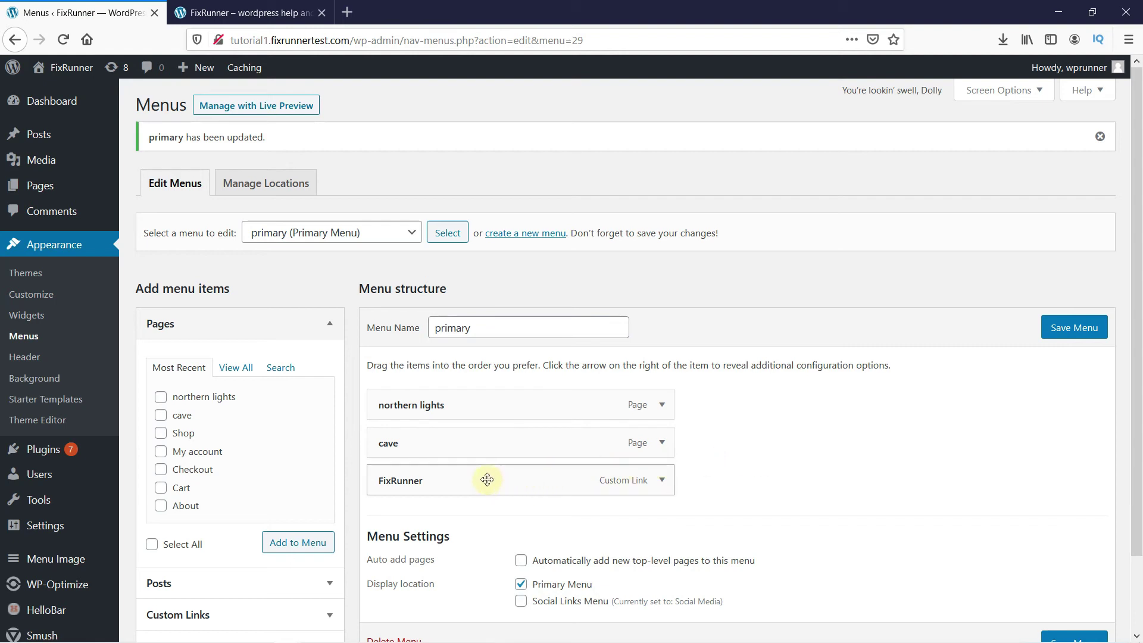
left_click_drag(487, 479, 485, 395)
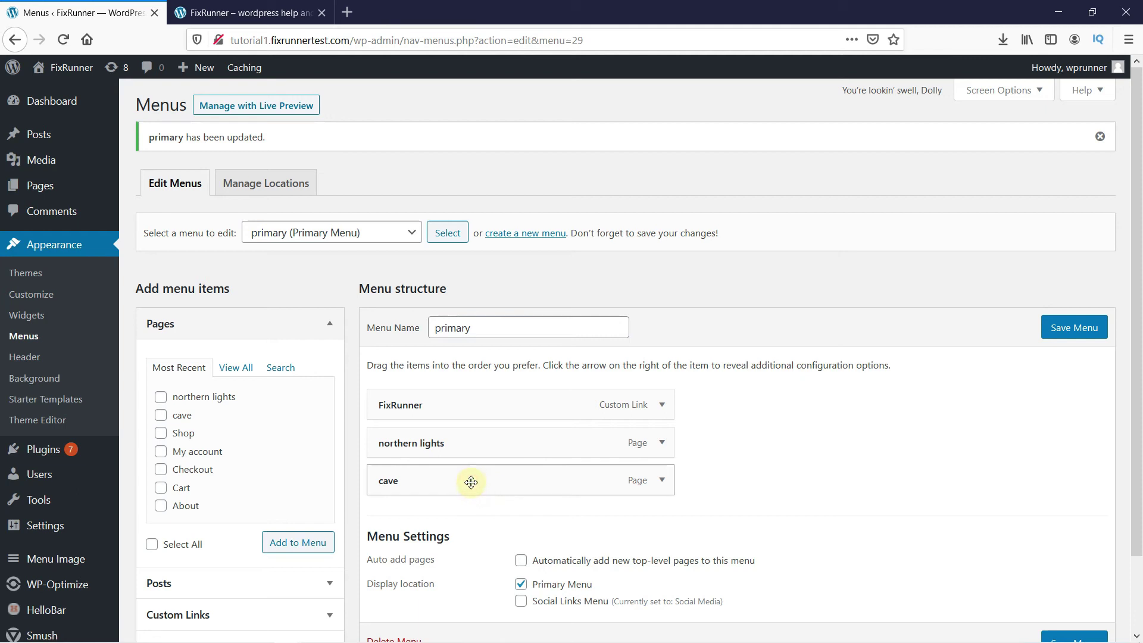
left_click_drag(470, 483, 498, 480)
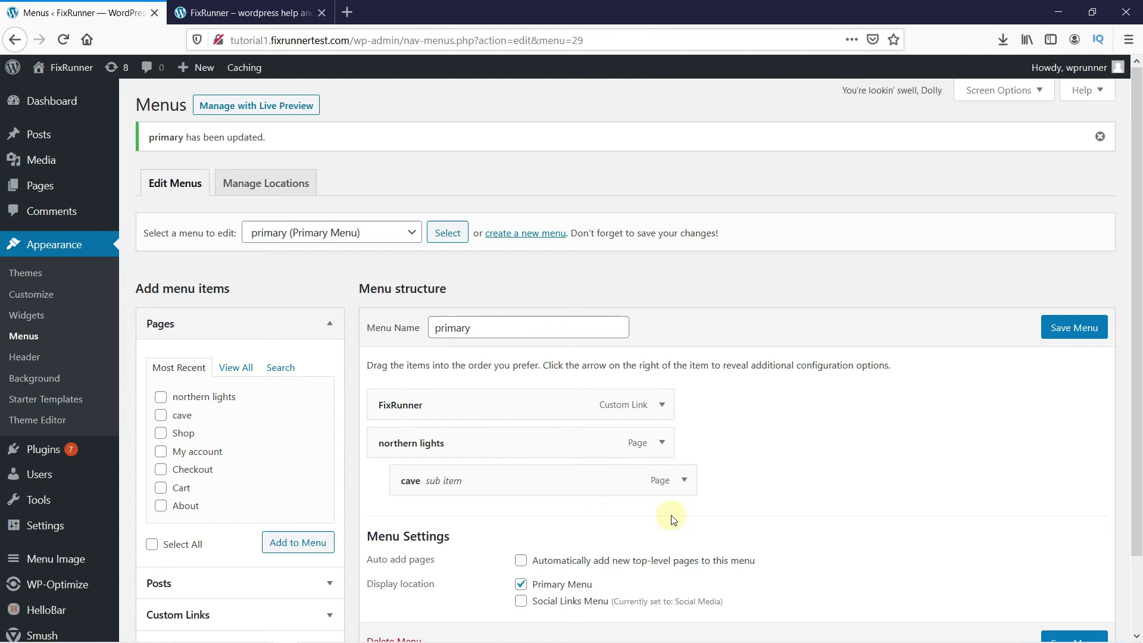
left_click(1058, 335)
Reload the live site and reveal cave in the northern lights dropdown.
left_click(208, 13)
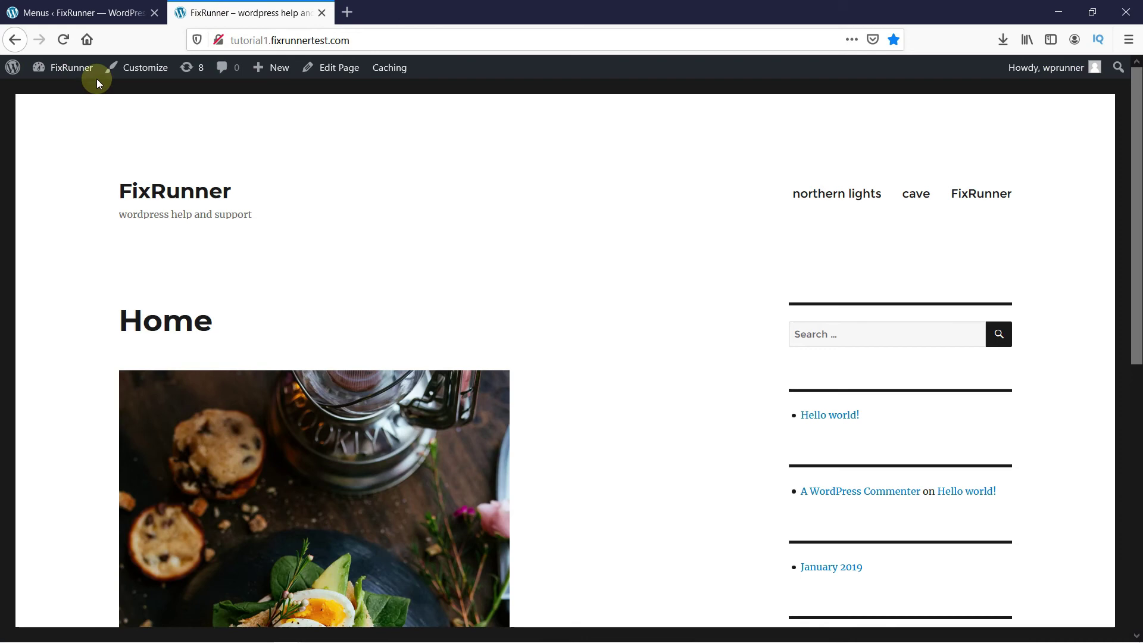
left_click(64, 39)
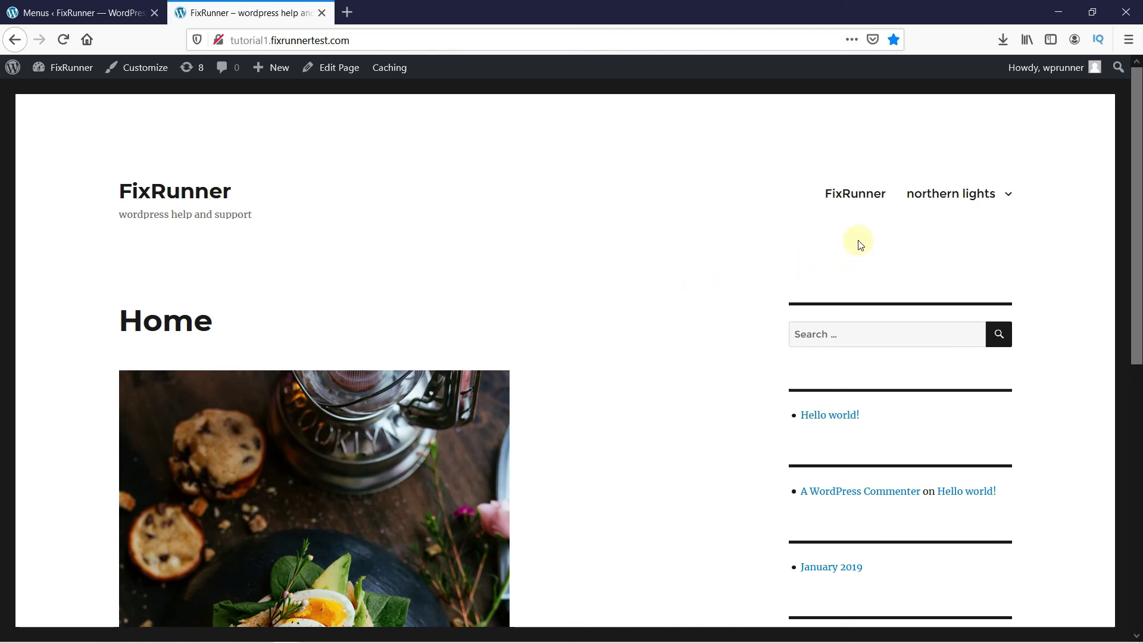
mouse_move(987, 210)
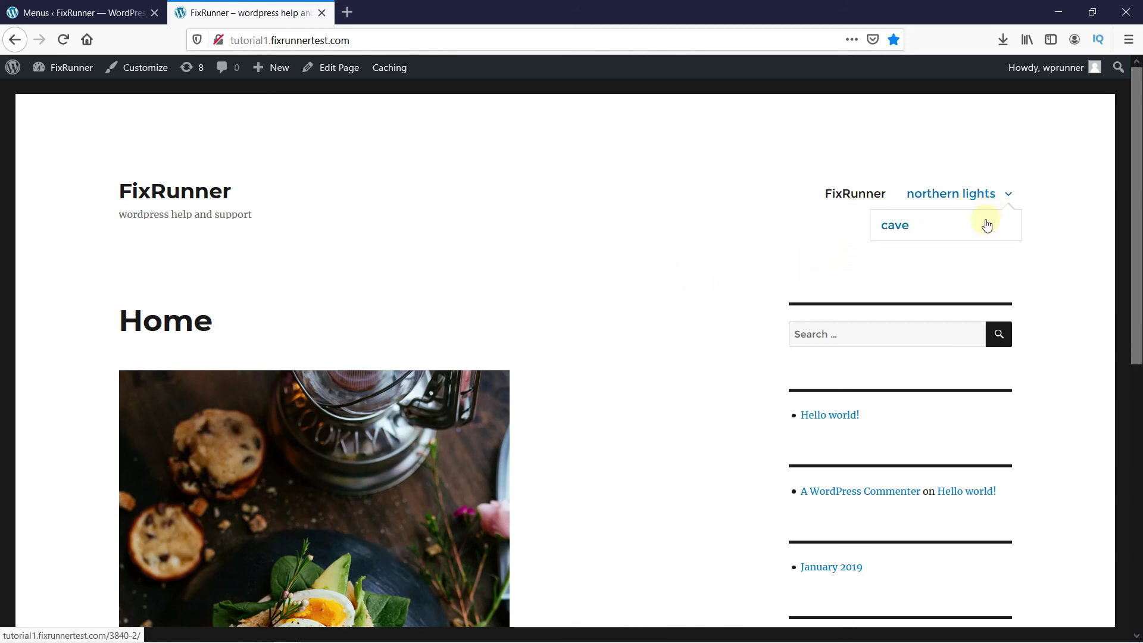